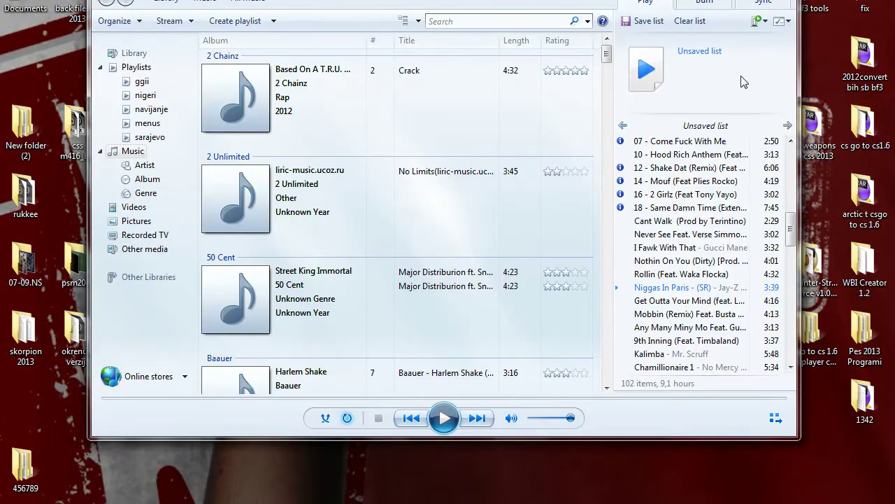
Close Windows Media Player with Alt+F4 and refresh the desktop from its right-click menu.
{"action": "key", "text": "alt+F4"}
{"action": "right_click", "coordinate": [466, 200]}
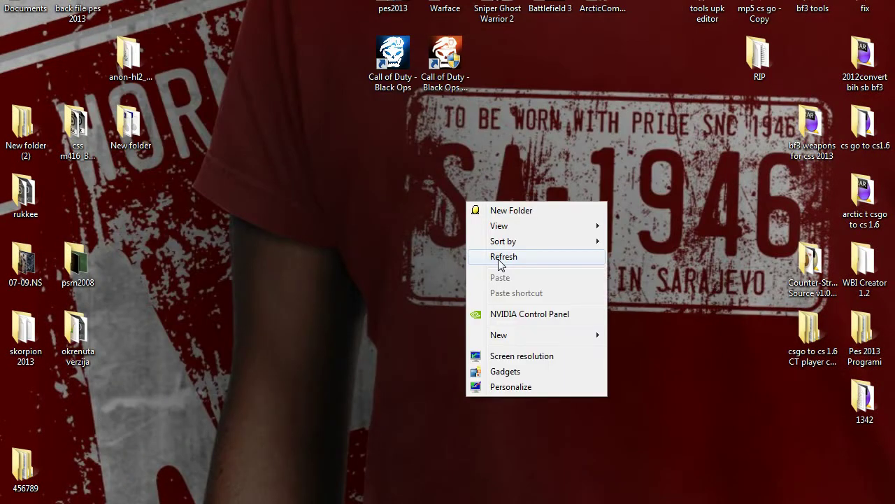
{"action": "left_click", "coordinate": [498, 254]}
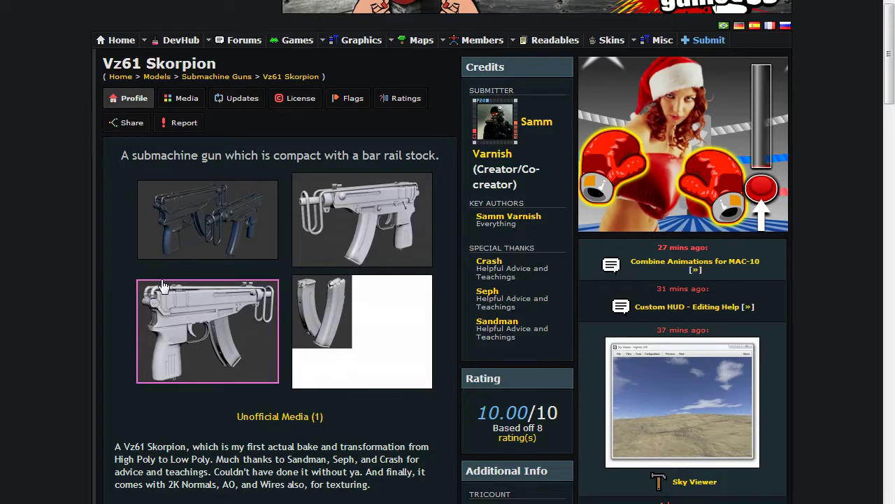
Scroll through the GameBanana Vz61 Skorpion page, then show the desktop with Win+D.
{"action": "scroll", "coordinate": [290, 255], "scroll_direction": "down", "scroll_amount": 1}
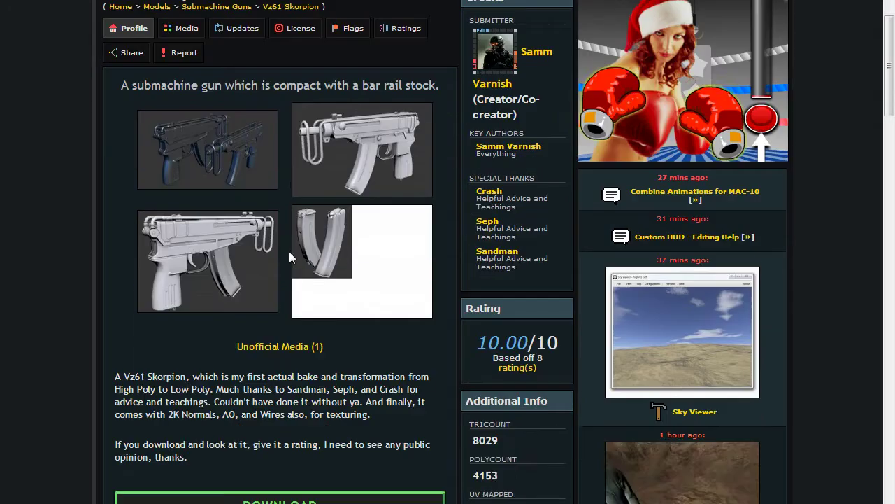
{"action": "scroll", "coordinate": [289, 251], "scroll_direction": "down", "scroll_amount": 4}
{"action": "scroll", "coordinate": [289, 251], "scroll_direction": "up", "scroll_amount": 3}
{"action": "scroll", "coordinate": [350, 210], "scroll_direction": "up", "scroll_amount": 2}
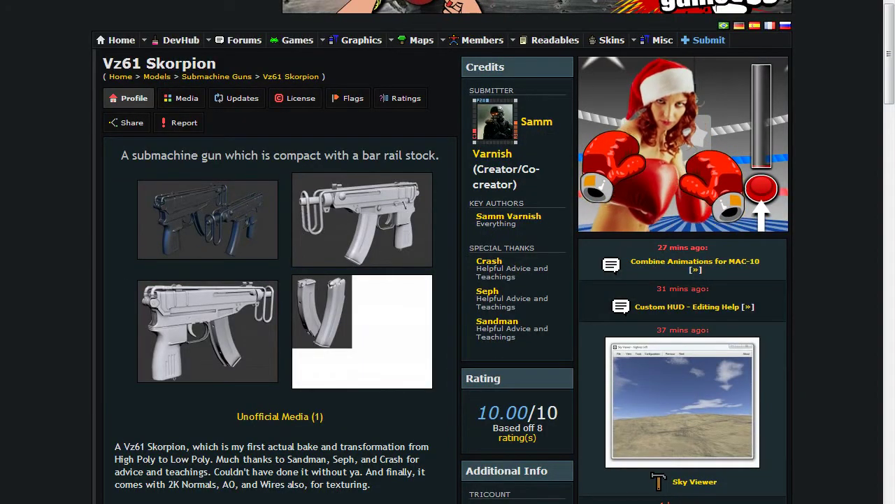
{"action": "key", "text": "super+d"}
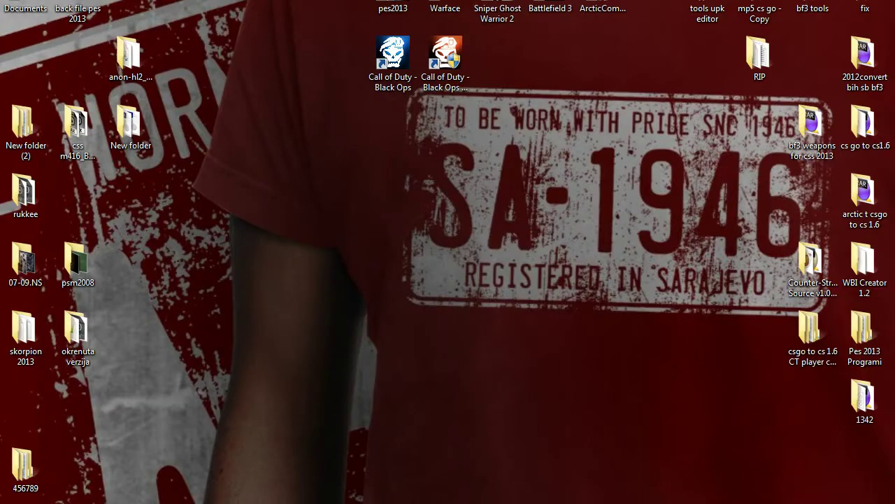
In 3ds Max, open the arms-and-Skorpion scene file from the okrenuta verzija folder.
{"action": "left_click", "coordinate": [256, 496]}
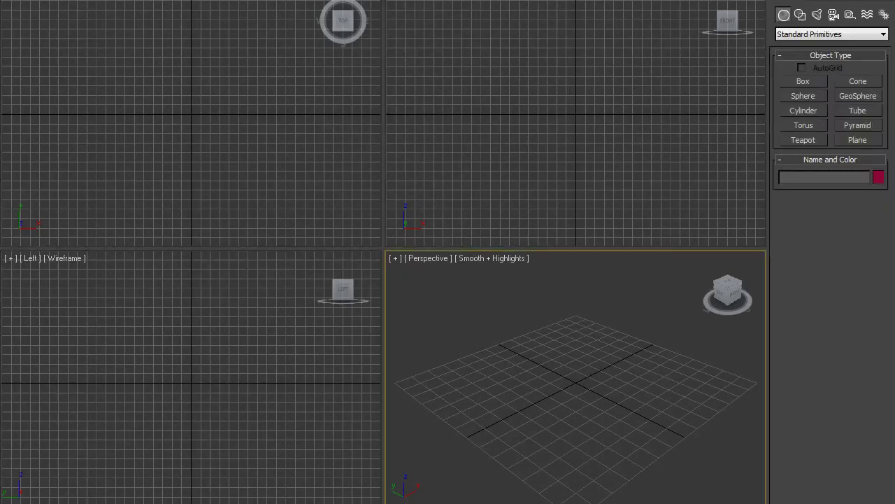
{"action": "key", "text": "alt+f"}
{"action": "left_click", "coordinate": [39, 5]}
{"action": "left_click", "coordinate": [150, 7]}
{"action": "scroll", "coordinate": [145, 210], "scroll_direction": "down", "scroll_amount": 1}
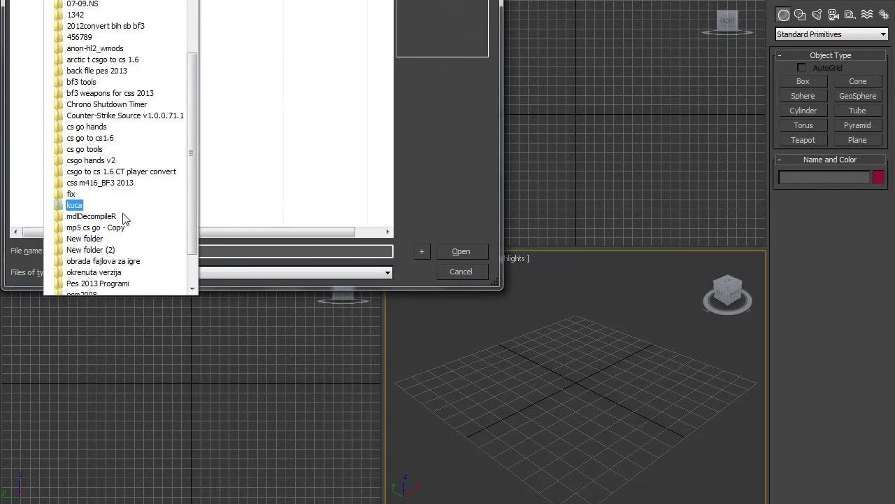
{"action": "scroll", "coordinate": [123, 217], "scroll_direction": "down", "scroll_amount": 2}
{"action": "left_click", "coordinate": [101, 214]}
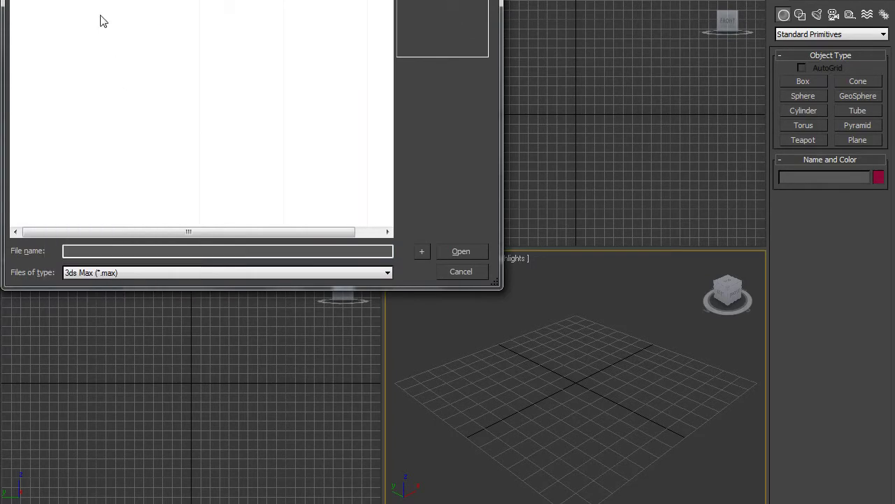
{"action": "left_click", "coordinate": [452, 253]}
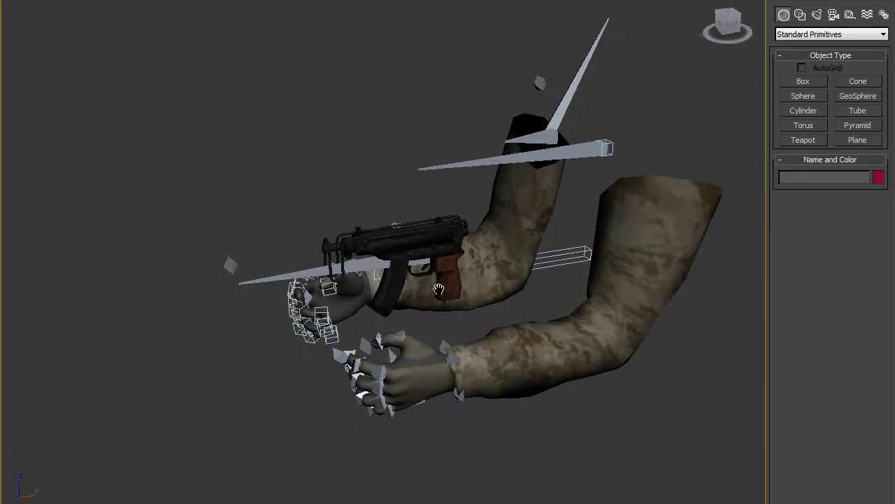
Pan, zoom and orbit the Perspective view to inspect the camo arms holding the Skorpion.
{"action": "mouse_move", "coordinate": [471, 304]}
{"action": "middle_mouse_down"}
{"action": "mouse_move", "coordinate": [480, 265]}
{"action": "mouse_move", "coordinate": [450, 275]}
{"action": "middle_mouse_up"}
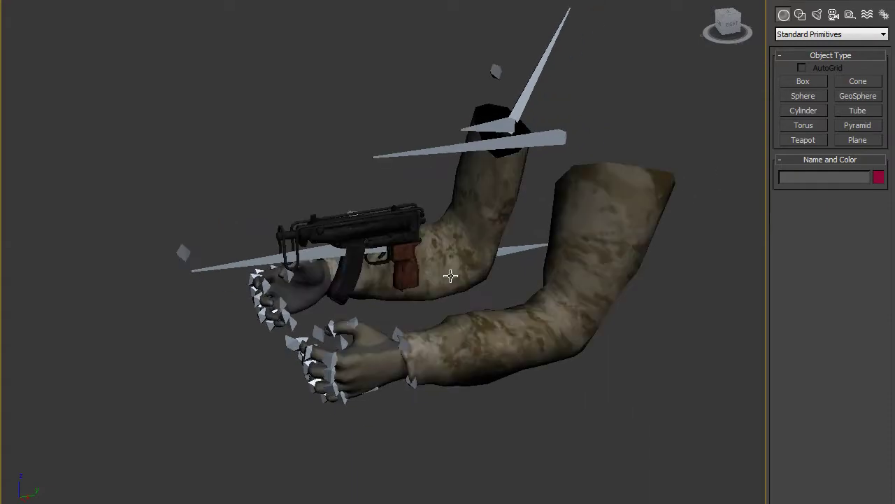
{"action": "scroll", "coordinate": [450, 277], "scroll_direction": "down", "scroll_amount": 3}
{"action": "scroll", "coordinate": [450, 277], "scroll_direction": "up", "scroll_amount": 3}
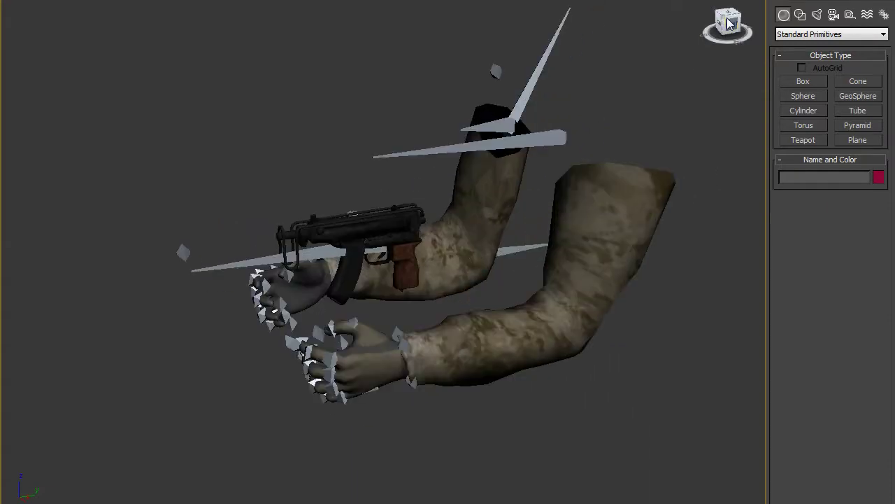
{"action": "mouse_move", "coordinate": [575, 140]}
{"action": "middle_mouse_down", "text": "alt"}
{"action": "mouse_move", "coordinate": [252, 129]}
{"action": "mouse_move", "coordinate": [248, 114]}
{"action": "mouse_move", "coordinate": [170, 112]}
{"action": "mouse_move", "coordinate": [74, 122]}
{"action": "mouse_move", "coordinate": [150, 134]}
{"action": "mouse_move", "coordinate": [269, 127]}
{"action": "mouse_move", "coordinate": [326, 135]}
{"action": "mouse_move", "coordinate": [73, 139]}
{"action": "middle_mouse_up", "text": "alt"}
{"action": "scroll", "coordinate": [251, 156], "scroll_direction": "down", "scroll_amount": 5}
{"action": "scroll", "coordinate": [261, 158], "scroll_direction": "up", "scroll_amount": 3}
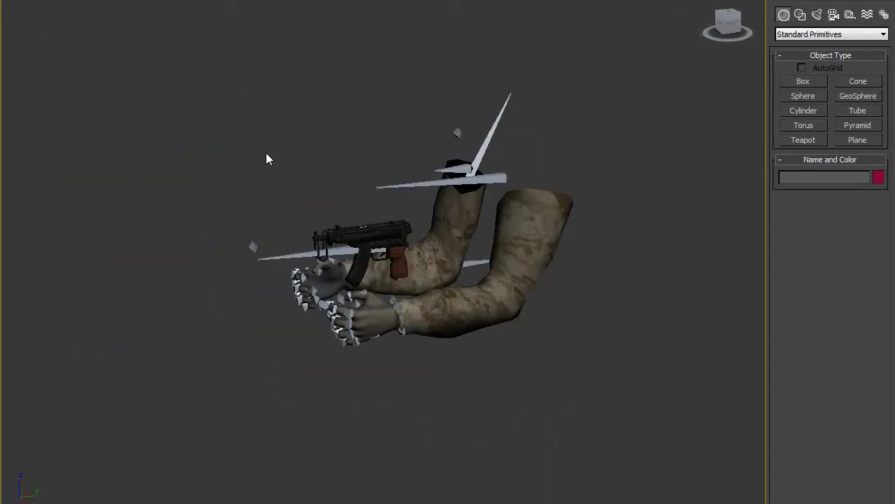
{"action": "scroll", "coordinate": [266, 156], "scroll_direction": "up", "scroll_amount": 1}
{"action": "scroll", "coordinate": [296, 170], "scroll_direction": "up", "scroll_amount": 3}
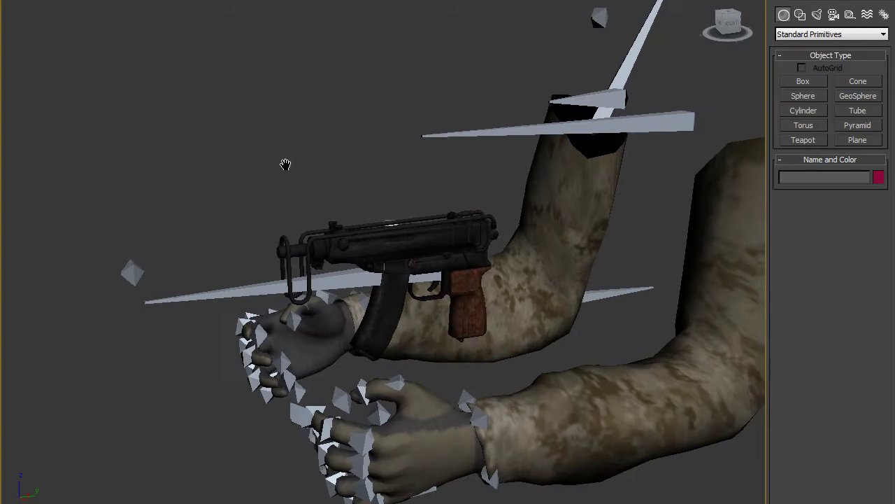
{"action": "scroll", "coordinate": [277, 157], "scroll_direction": "down", "scroll_amount": 2}
{"action": "scroll", "coordinate": [280, 153], "scroll_direction": "up", "scroll_amount": 1}
{"action": "middle_click_drag", "start_coordinate": [287, 147], "coordinate": [269, 145]}
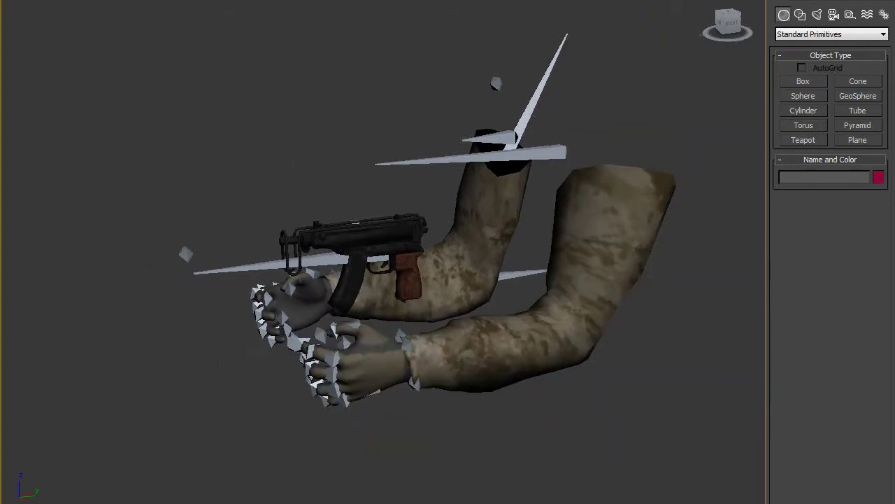
{"action": "key", "text": "alt+f"}
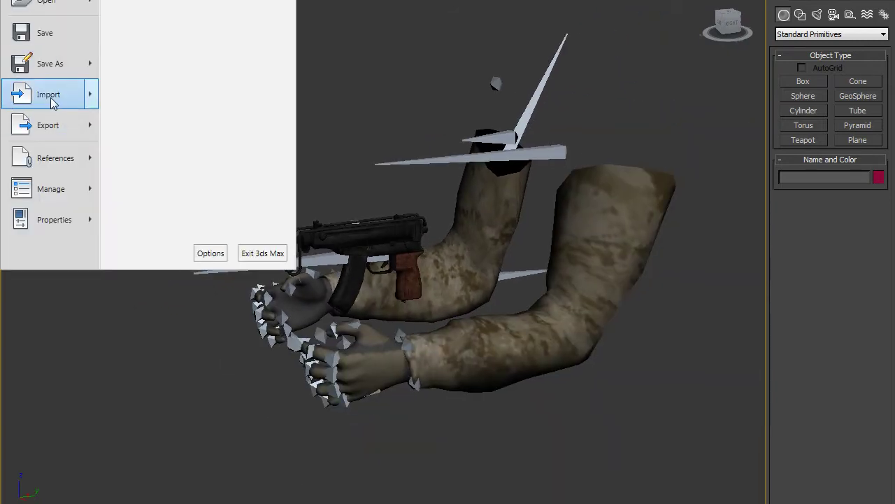
Import the draw SMD animation onto the arms' bones with Import bones kept checked.
{"action": "left_click", "coordinate": [50, 97]}
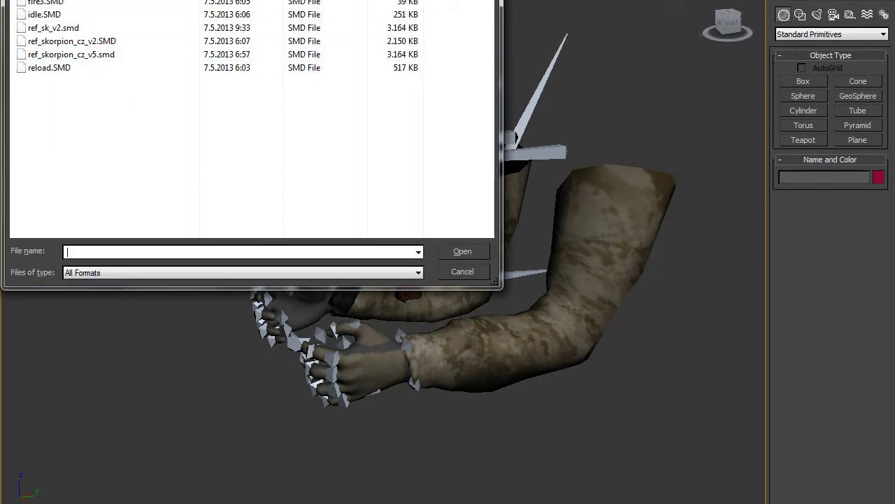
{"action": "left_click", "coordinate": [453, 252]}
{"action": "left_click", "coordinate": [418, 267]}
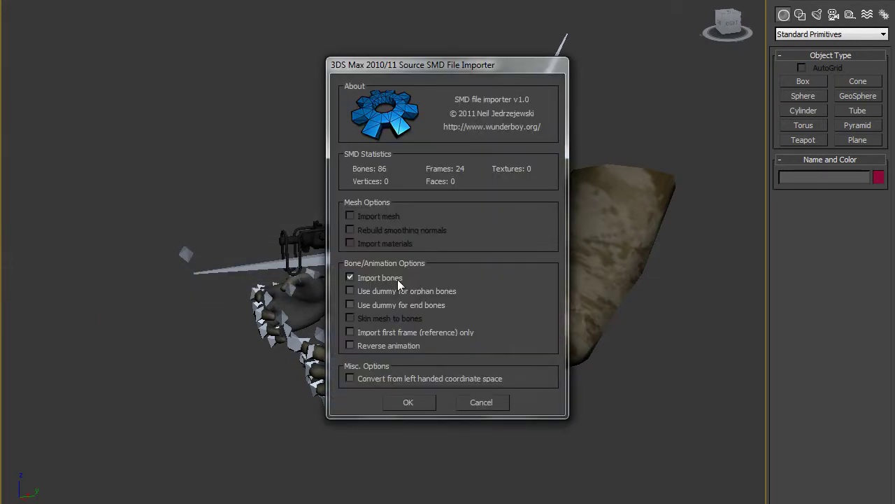
{"action": "left_click", "coordinate": [410, 400]}
{"action": "left_click", "coordinate": [440, 328]}
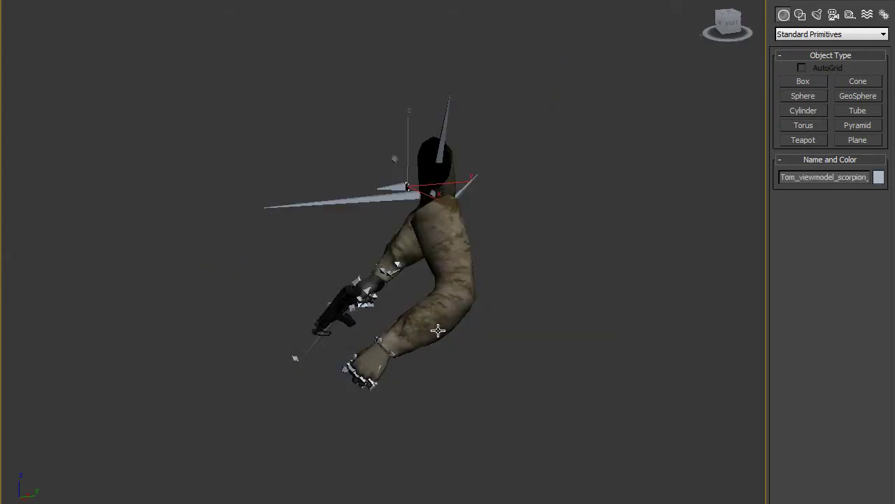
{"action": "middle_click_drag", "start_coordinate": [438, 330], "coordinate": [448, 322], "text": "alt"}
{"action": "scroll", "coordinate": [447, 320], "scroll_direction": "up", "scroll_amount": 3}
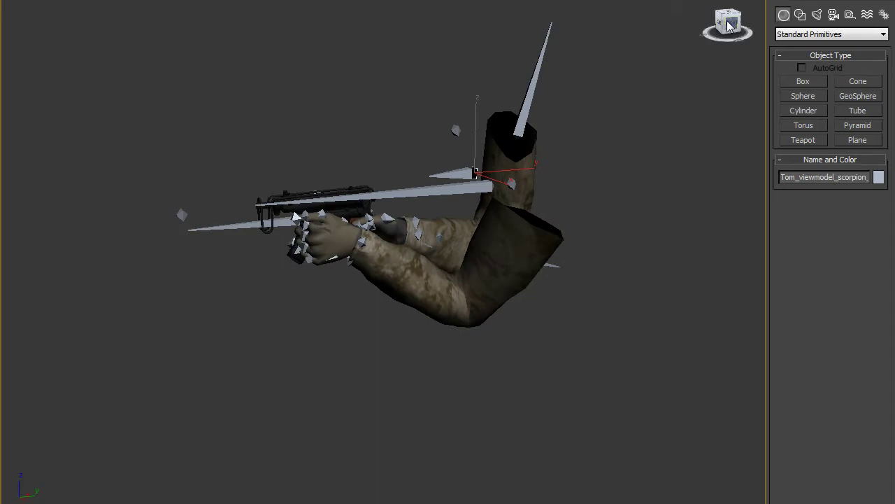
{"action": "middle_click_drag", "start_coordinate": [490, 210], "coordinate": [700, 210], "text": "alt"}
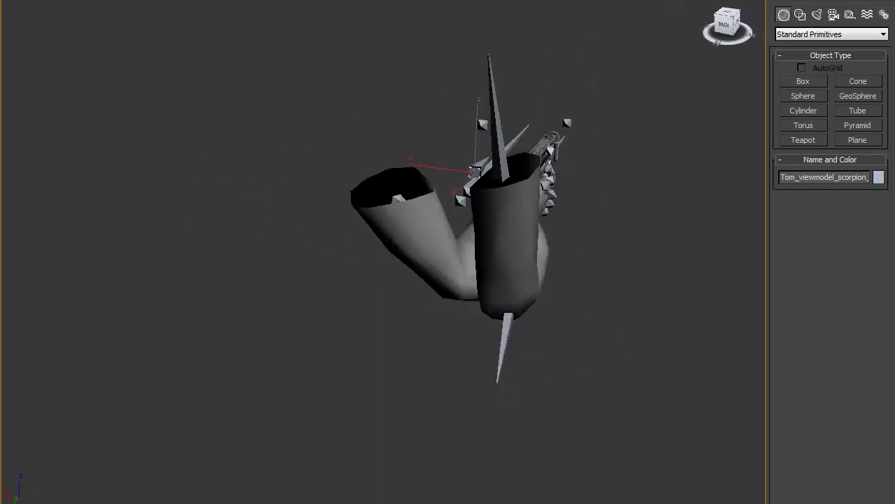
{"action": "mouse_move", "coordinate": [697, 110]}
{"action": "middle_mouse_down", "text": "alt"}
{"action": "mouse_move", "coordinate": [736, 32]}
{"action": "mouse_move", "coordinate": [623, 233]}
{"action": "mouse_move", "coordinate": [549, 185]}
{"action": "middle_mouse_up", "text": "alt"}
{"action": "scroll", "coordinate": [665, 155], "scroll_direction": "up", "scroll_amount": 4}
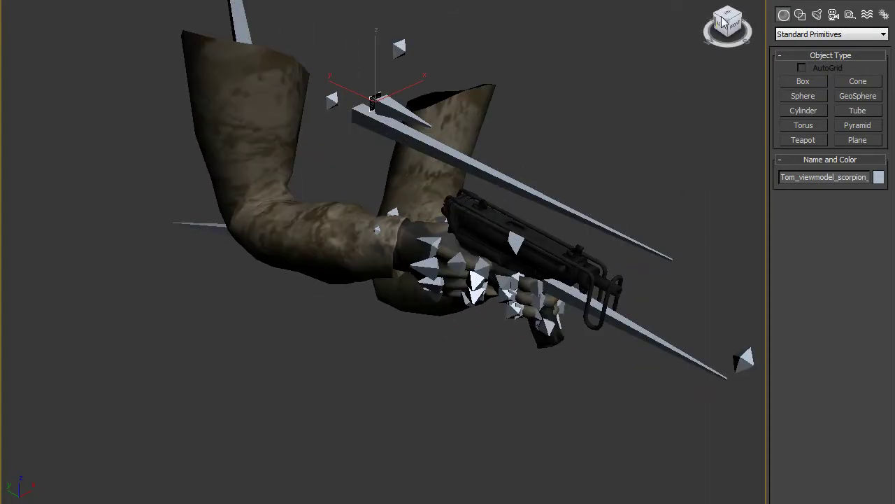
{"action": "middle_click_drag", "start_coordinate": [724, 28], "coordinate": [679, 98], "text": "alt"}
{"action": "key", "text": "l"}
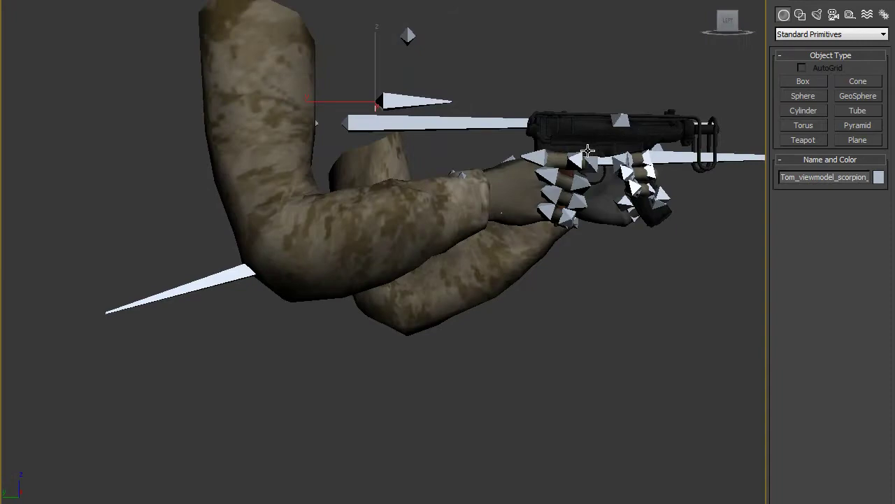
{"action": "middle_click_drag", "start_coordinate": [632, 130], "coordinate": [532, 185]}
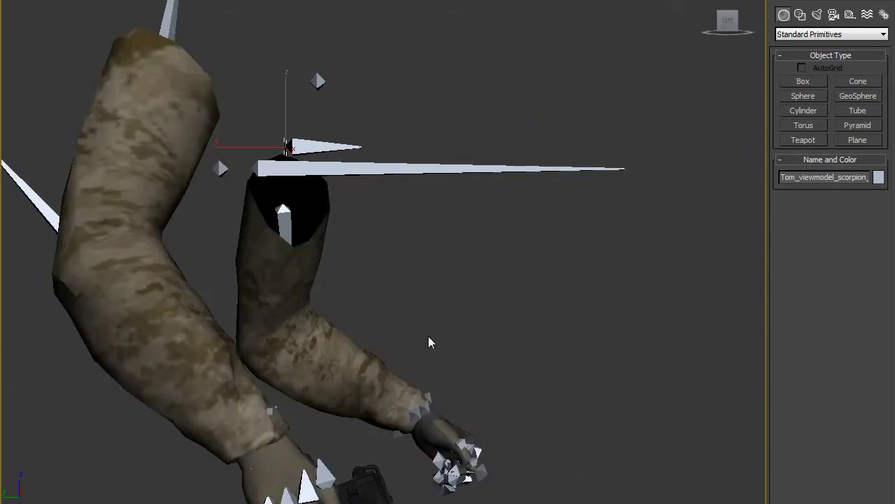
{"action": "scroll", "coordinate": [484, 323], "scroll_direction": "down", "scroll_amount": 4}
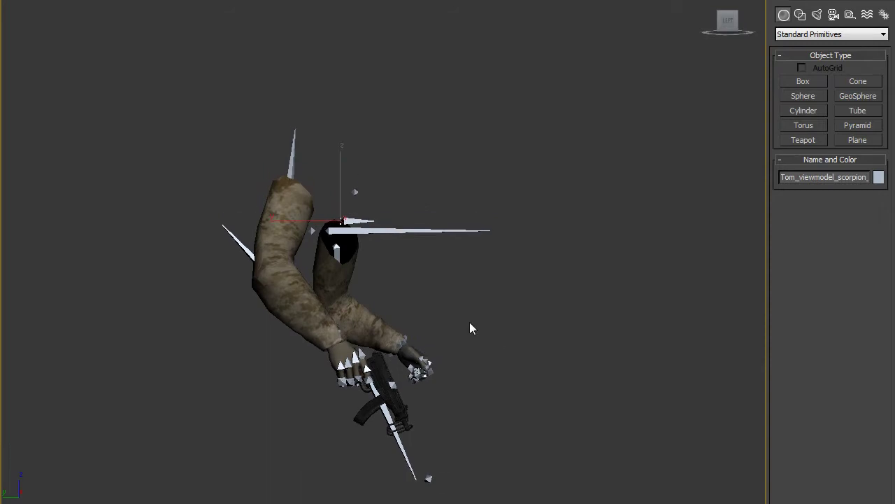
{"action": "left_click", "coordinate": [14, 2]}
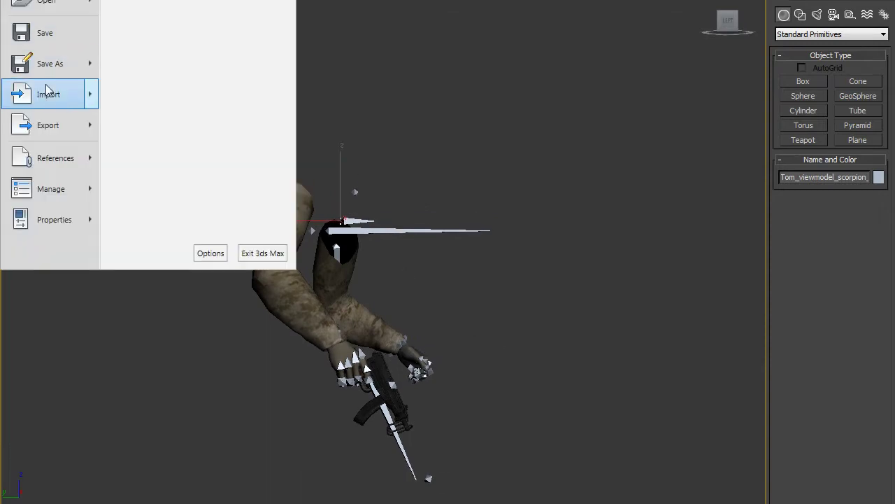
Import idle.SMD with default pre-parse and importer settings, then dismiss the import log.
{"action": "left_click", "coordinate": [73, 92]}
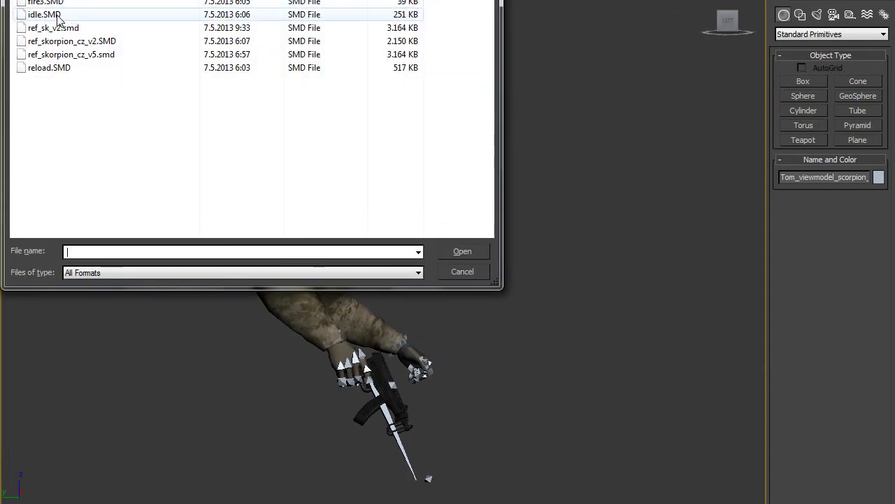
{"action": "left_click", "coordinate": [58, 17]}
{"action": "left_click", "coordinate": [469, 246]}
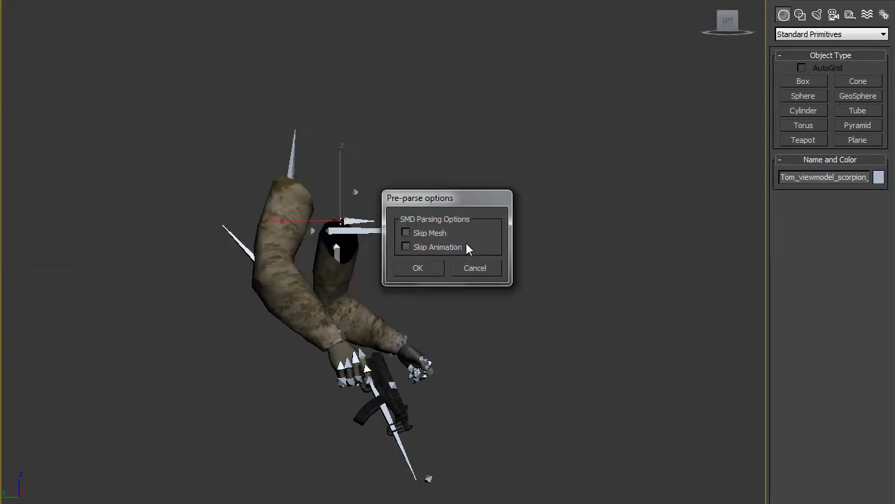
{"action": "left_click", "coordinate": [437, 264]}
{"action": "left_click", "coordinate": [420, 400]}
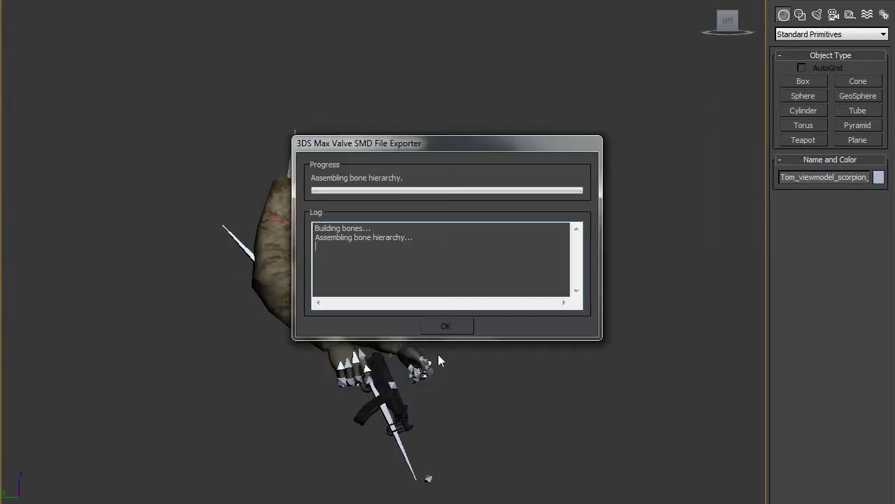
{"action": "left_click", "coordinate": [448, 326]}
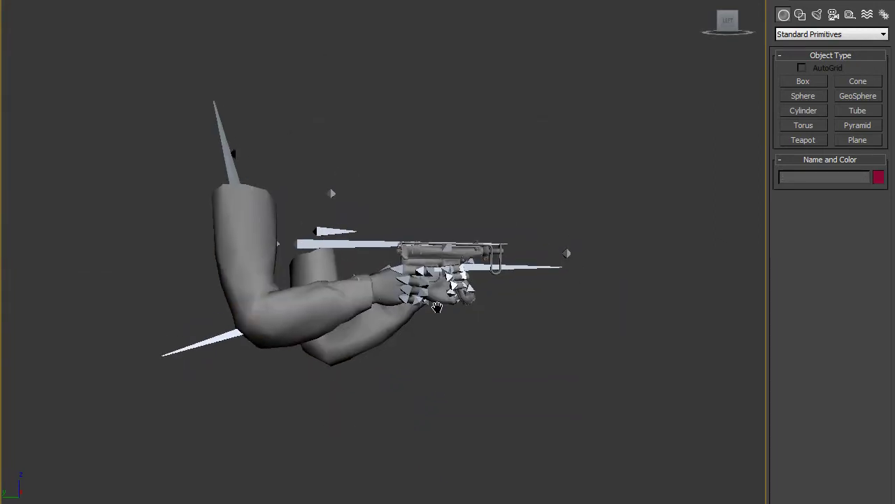
{"action": "scroll", "coordinate": [449, 339], "scroll_direction": "up", "scroll_amount": 3}
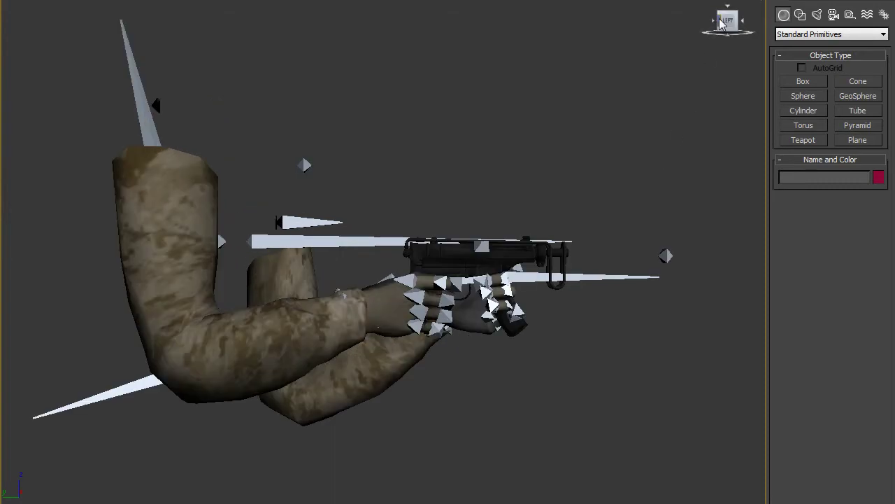
{"action": "left_click_drag", "start_coordinate": [722, 23], "coordinate": [731, 25]}
{"action": "scroll", "coordinate": [628, 78], "scroll_direction": "down", "scroll_amount": 2}
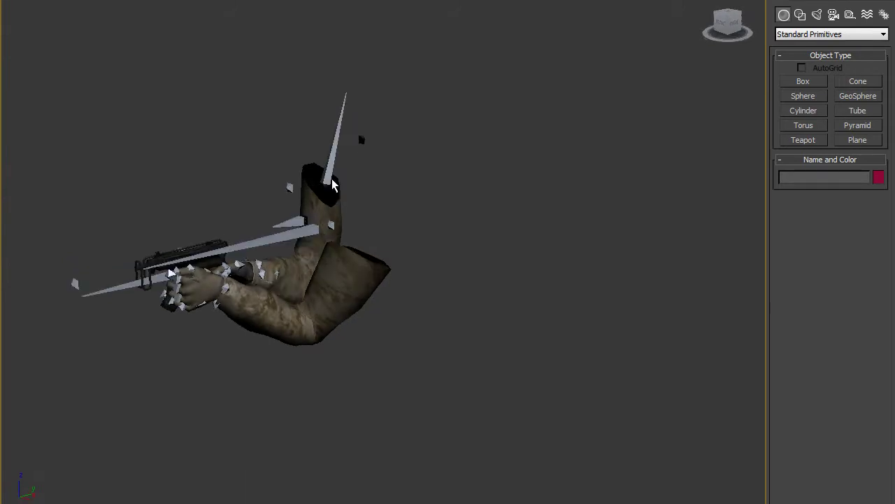
{"action": "middle_click_drag", "start_coordinate": [366, 191], "coordinate": [477, 152]}
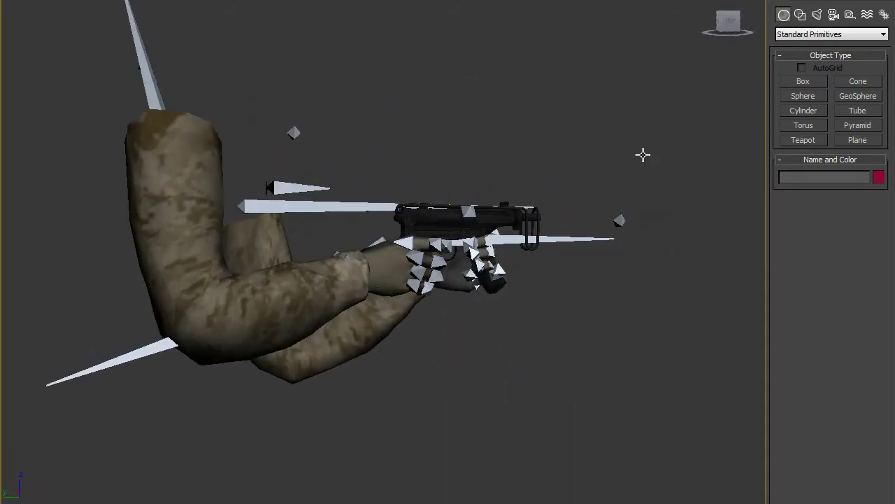
{"action": "mouse_move", "coordinate": [558, 135]}
{"action": "middle_mouse_down", "text": "alt"}
{"action": "mouse_move", "coordinate": [631, 160]}
{"action": "mouse_move", "coordinate": [443, 161]}
{"action": "mouse_move", "coordinate": [605, 167]}
{"action": "middle_mouse_up", "text": "alt"}
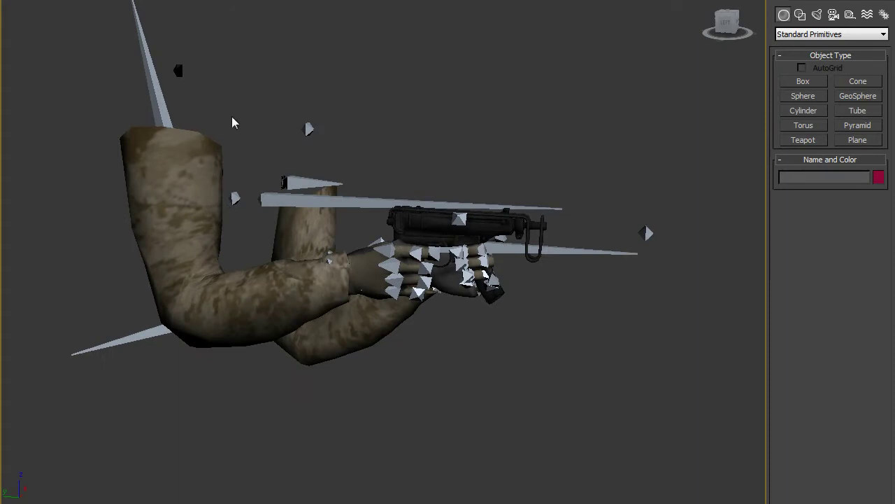
Import reload.SMD onto the arms rig with default pre-parse and importer settings.
{"action": "key", "text": "alt+f"}
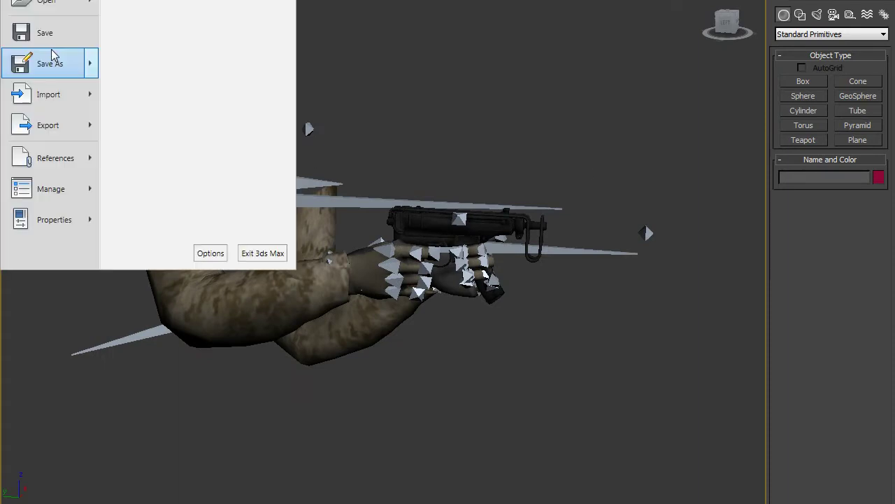
{"action": "left_click", "coordinate": [50, 97]}
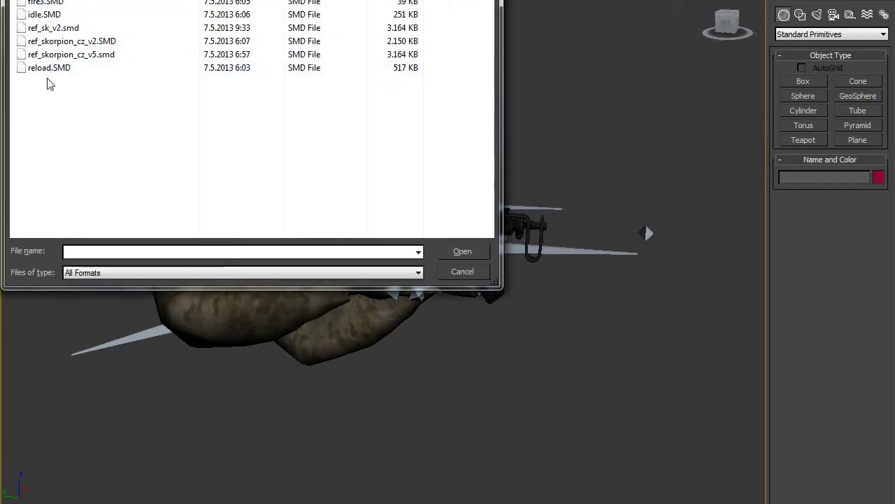
{"action": "left_click", "coordinate": [448, 254]}
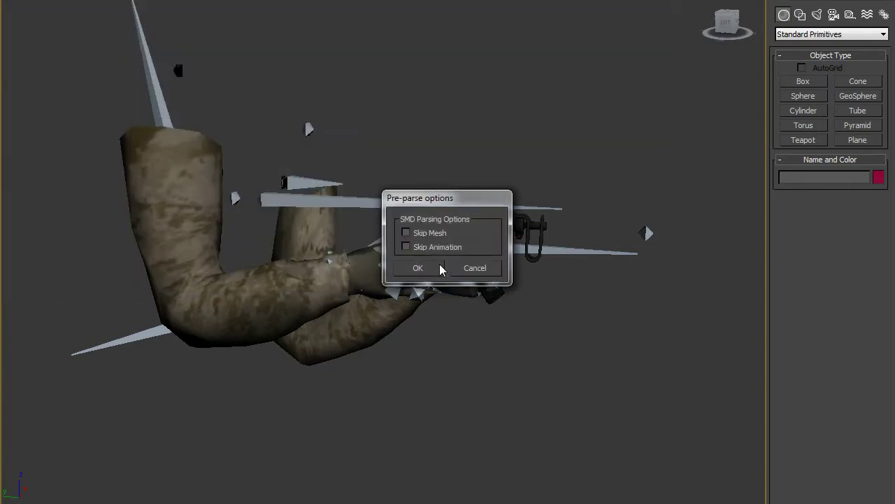
{"action": "left_click", "coordinate": [415, 269]}
{"action": "left_click", "coordinate": [418, 403]}
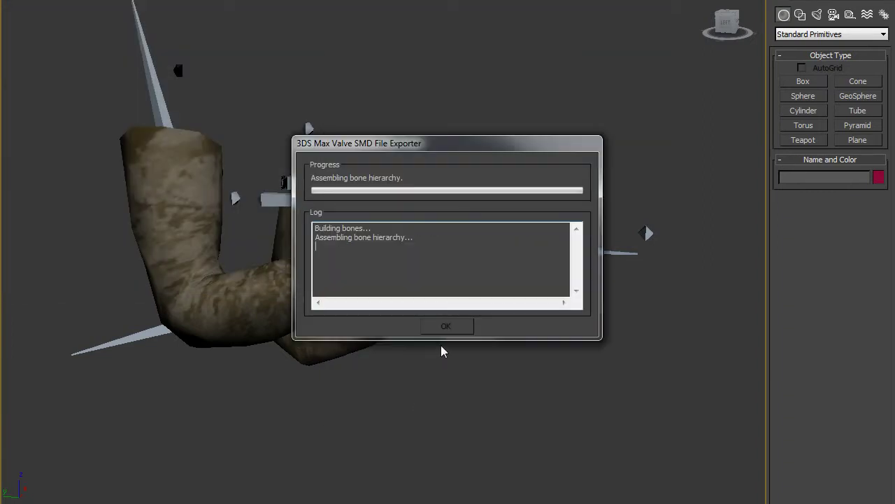
{"action": "key", "text": "Return"}
Pan, zoom and orbit around the reloading arms and Skorpion, including a view from above.
{"action": "middle_click_drag", "start_coordinate": [455, 396], "coordinate": [435, 367]}
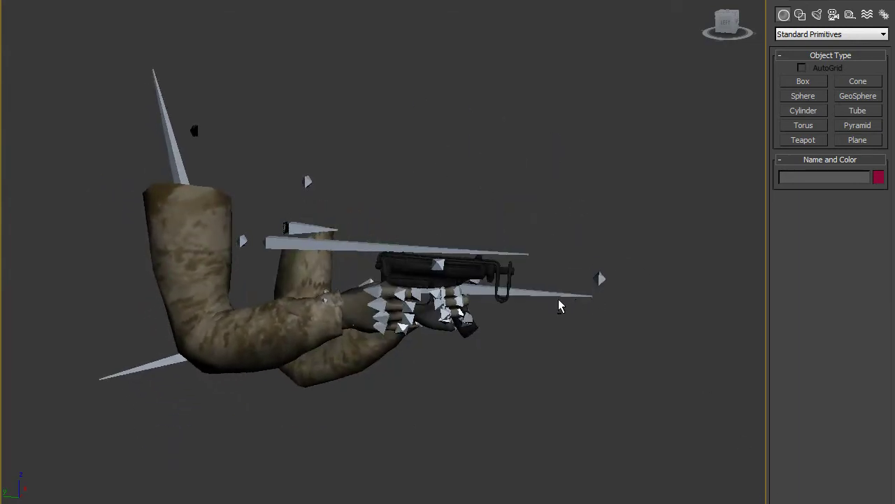
{"action": "mouse_move", "coordinate": [559, 306]}
{"action": "middle_mouse_down", "text": "alt"}
{"action": "mouse_move", "coordinate": [375, 304]}
{"action": "mouse_move", "coordinate": [433, 298]}
{"action": "middle_mouse_up", "text": "alt"}
{"action": "scroll", "coordinate": [433, 297], "scroll_direction": "up", "scroll_amount": 3}
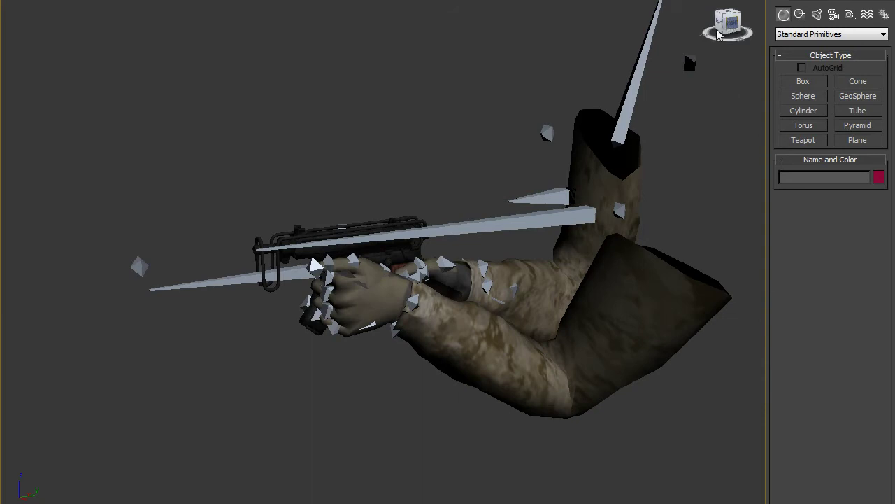
{"action": "left_click_drag", "start_coordinate": [720, 35], "coordinate": [700, 84]}
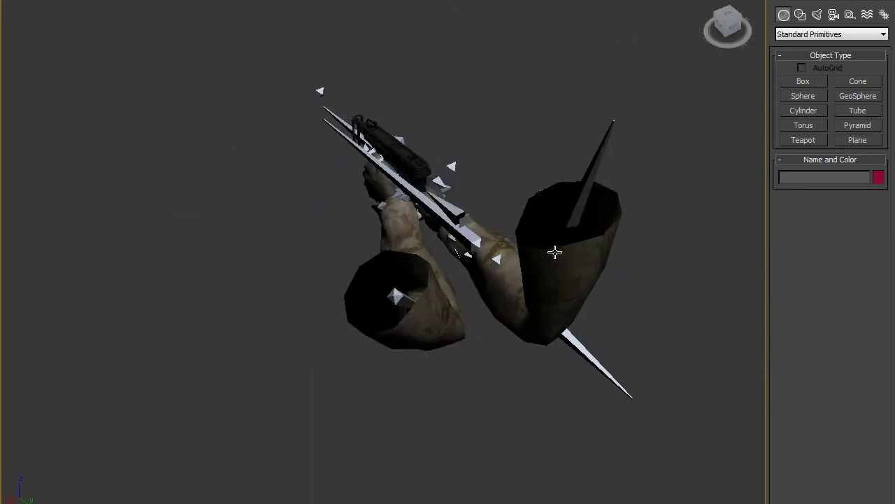
{"action": "middle_click_drag", "start_coordinate": [528, 239], "coordinate": [593, 244]}
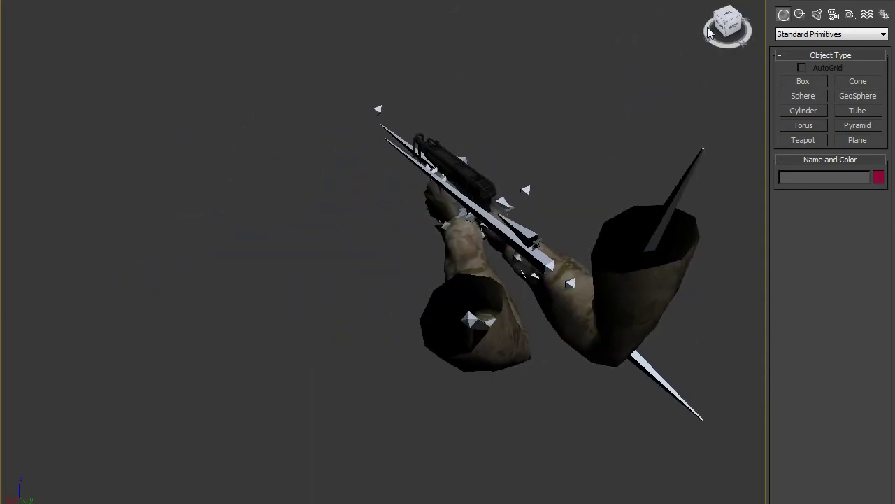
Check the reload from corner, right-side and top-angled ViewCube views, then put 3ds Max away.
{"action": "left_click", "coordinate": [730, 26]}
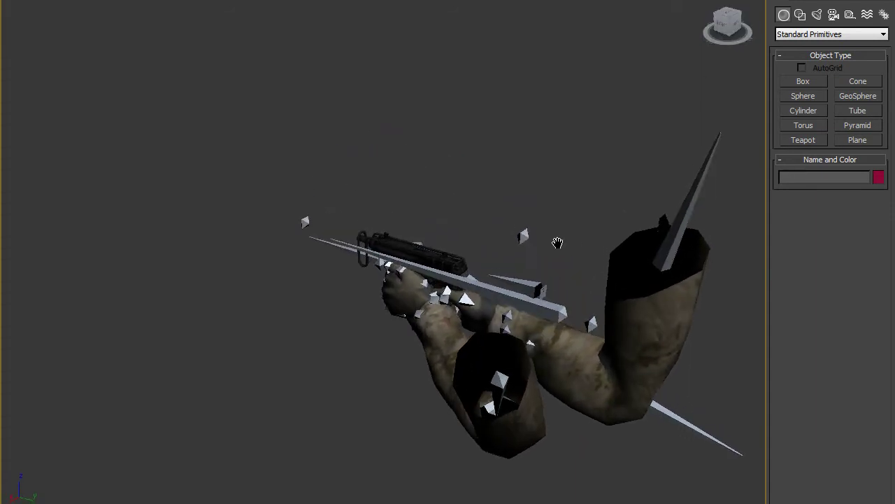
{"action": "middle_click_drag", "start_coordinate": [557, 243], "coordinate": [553, 243]}
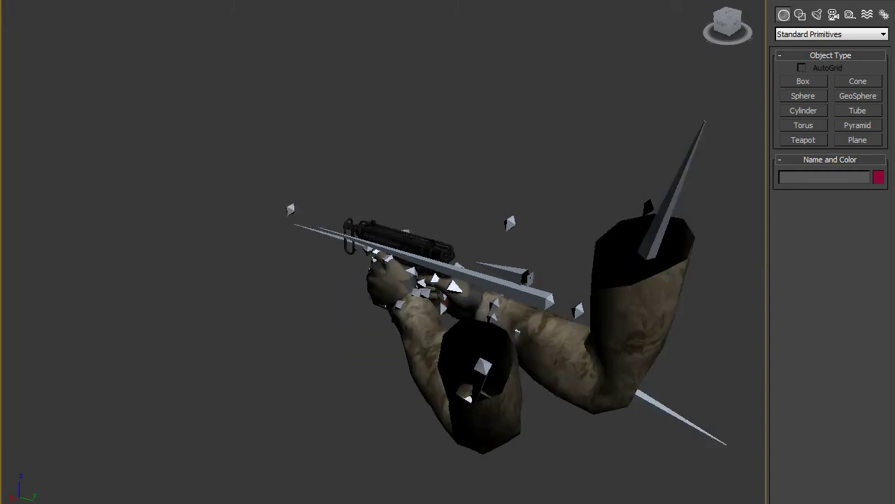
{"action": "left_click", "coordinate": [724, 27]}
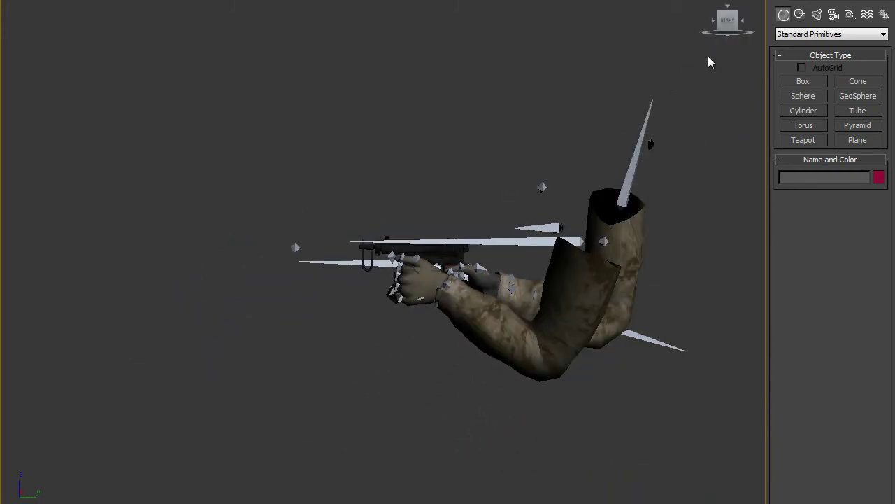
{"action": "left_click", "coordinate": [724, 23]}
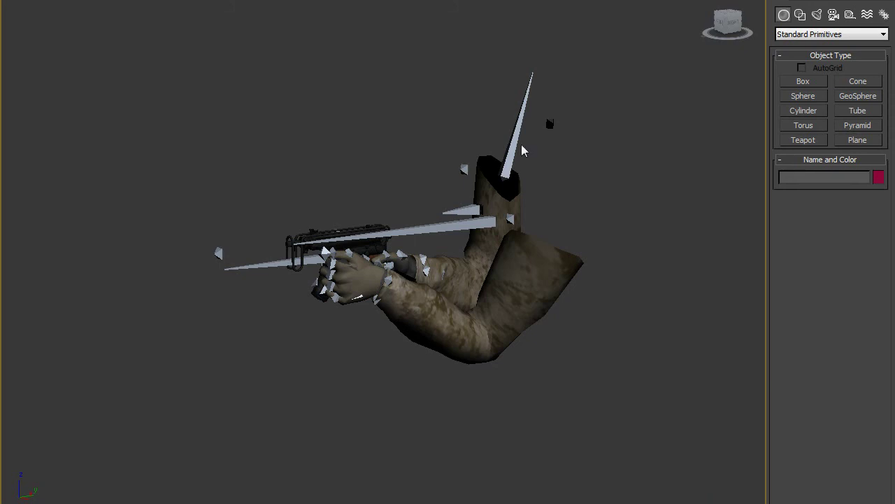
{"action": "middle_click_drag", "start_coordinate": [523, 150], "coordinate": [481, 160], "text": "alt"}
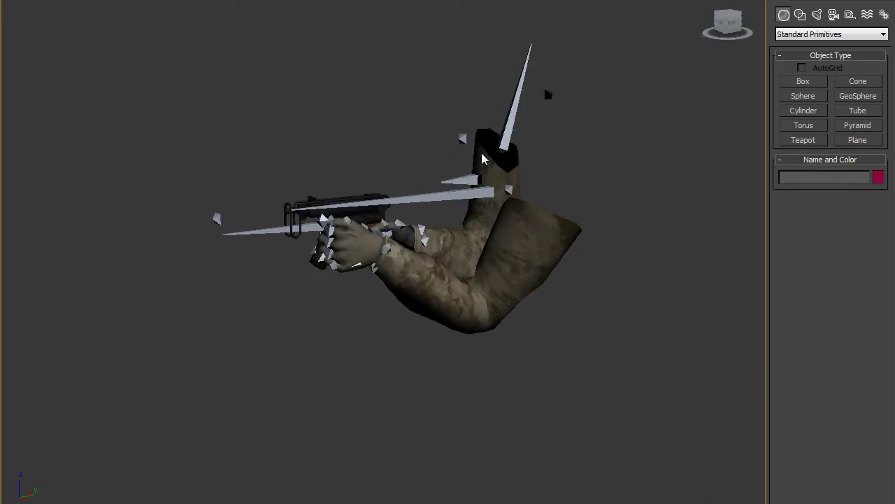
{"action": "left_click", "coordinate": [14, 3]}
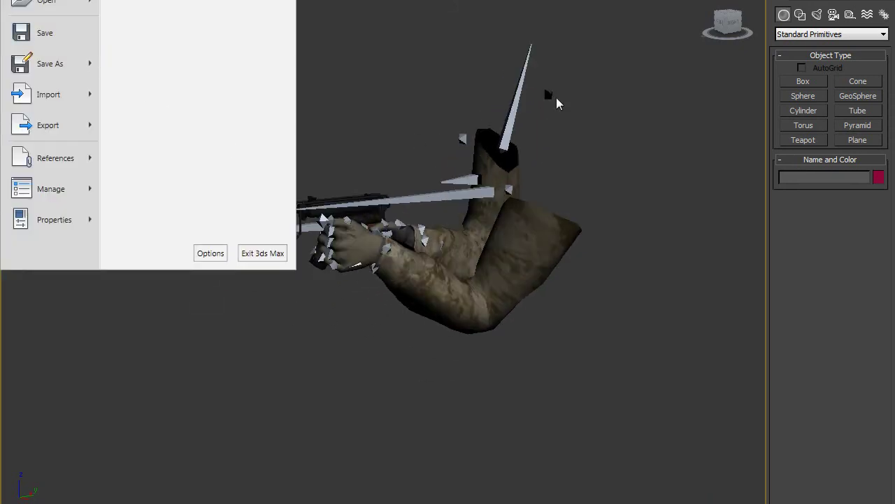
{"action": "left_click", "coordinate": [556, 99]}
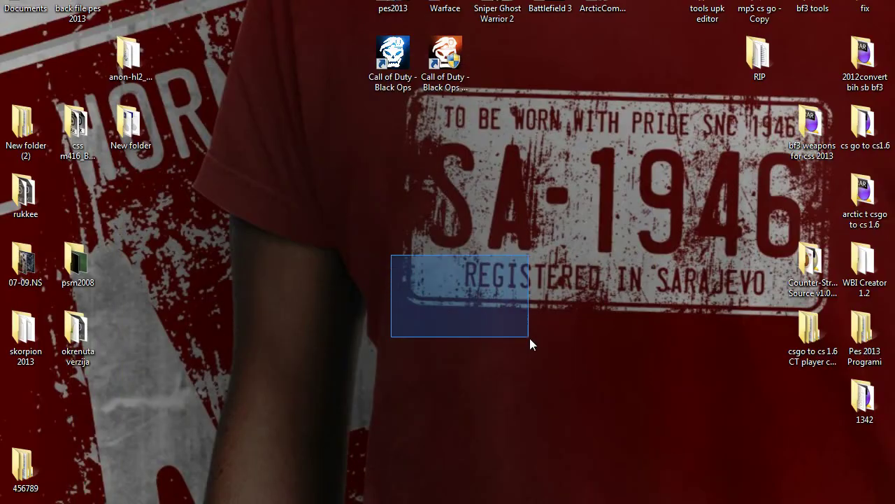